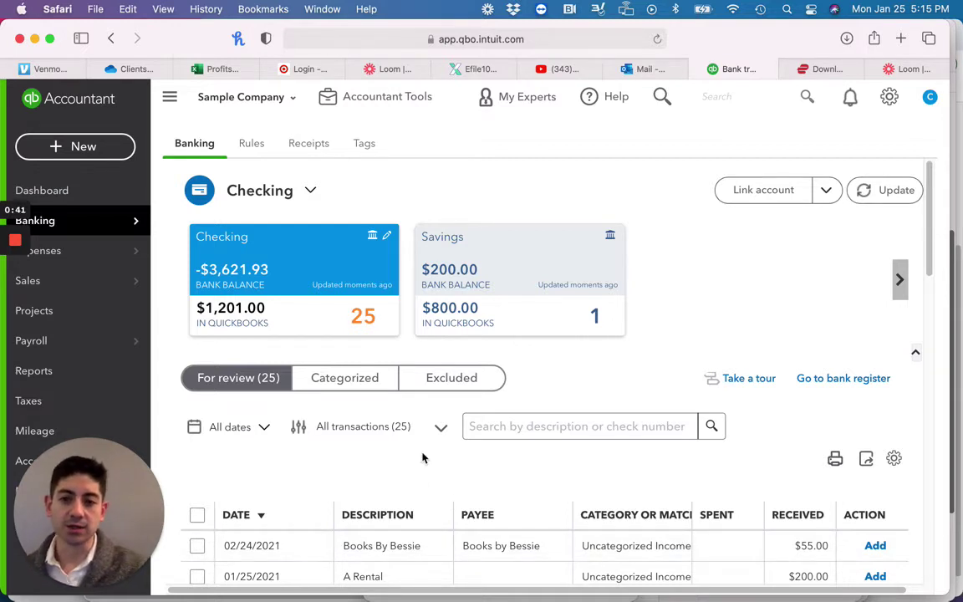
Look through the Checking account's bank transactions that are waiting for review.
scroll(422, 455, down, 2)
scroll(423, 457, up, 2)
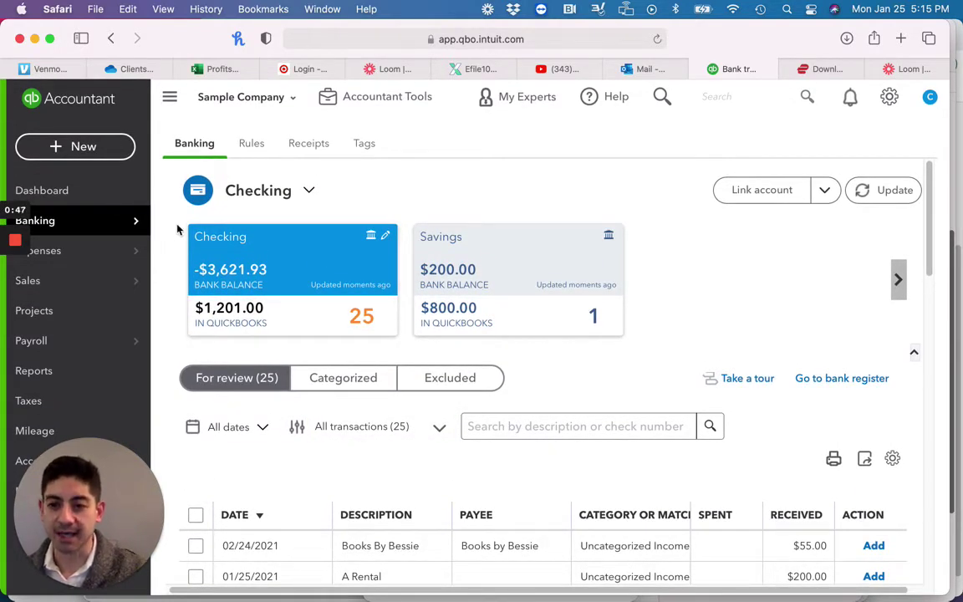
scroll(392, 430, down, 4)
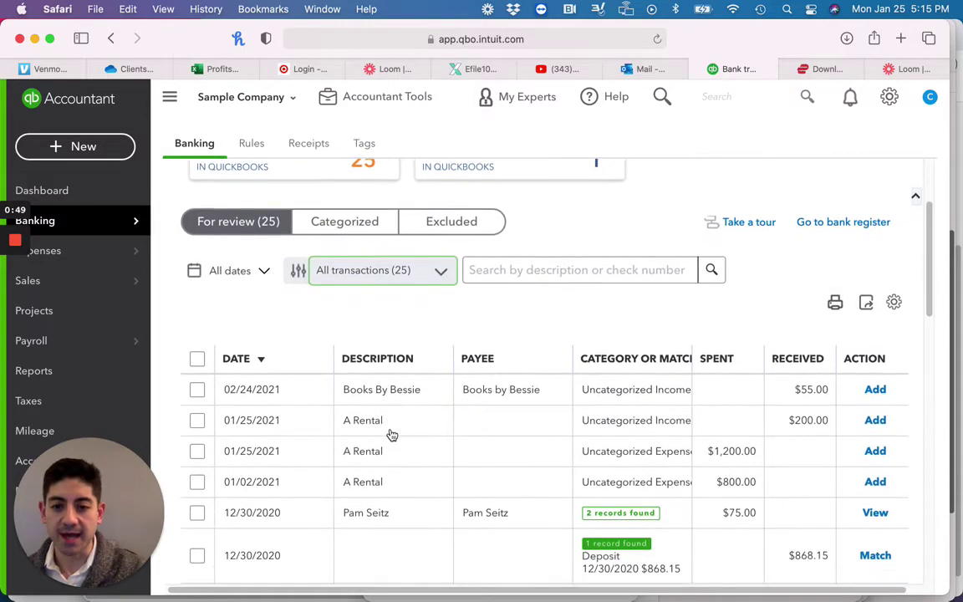
scroll(392, 435, down, 2)
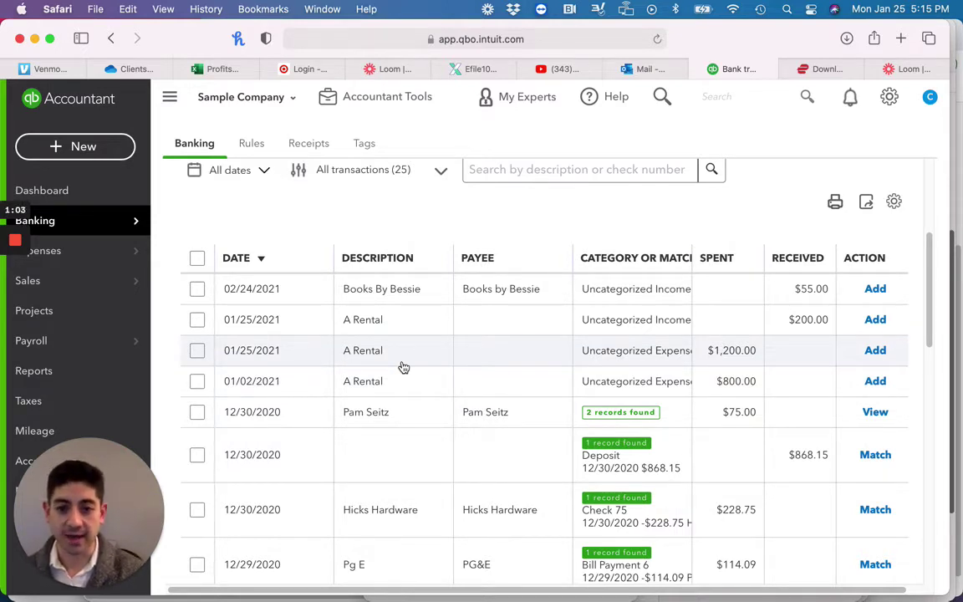
scroll(402, 367, down, 5)
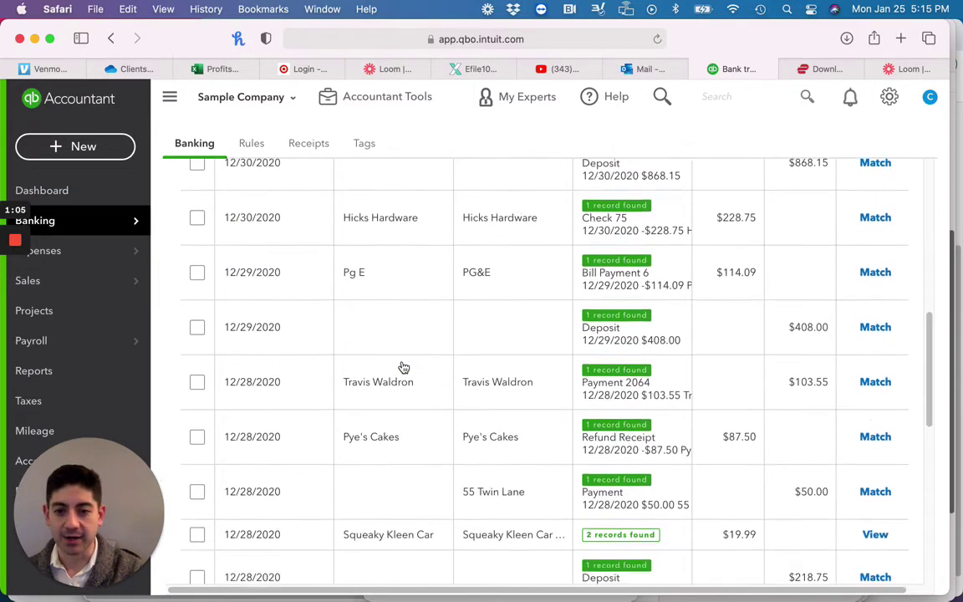
scroll(403, 368, up, 6)
scroll(403, 370, up, 3)
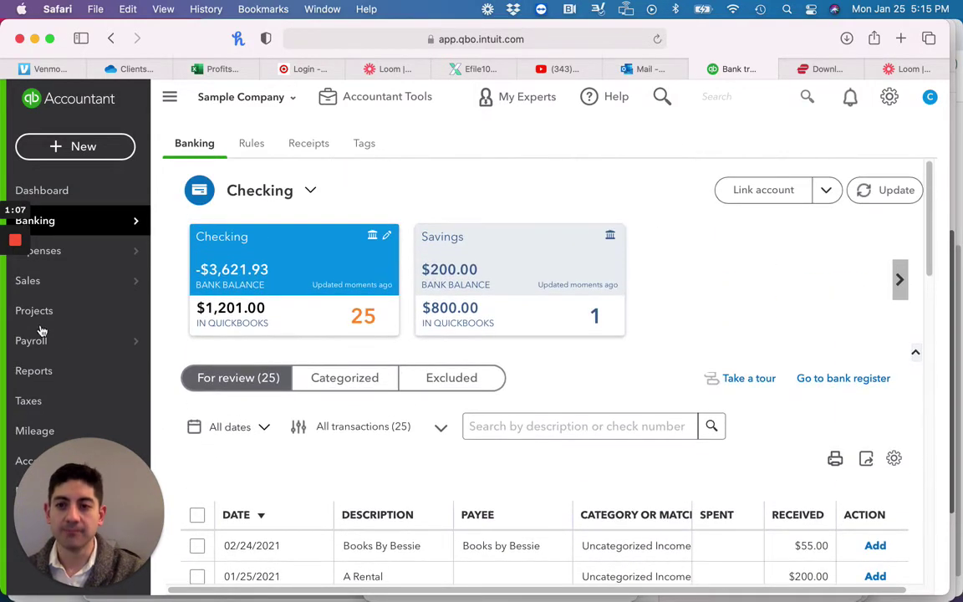
Create a new journal entry and set its journal number to "1 - DO".
click(70, 157)
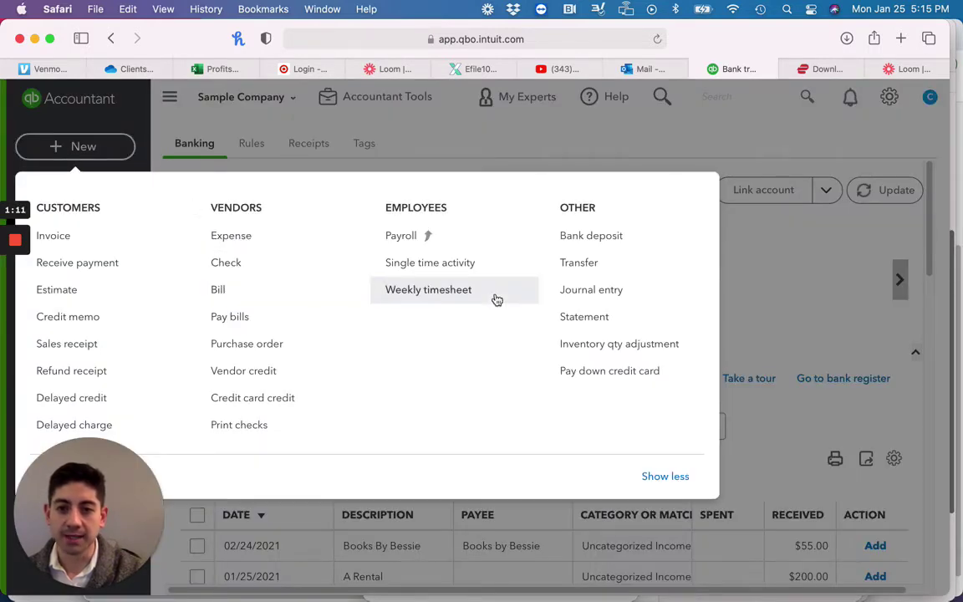
click(585, 290)
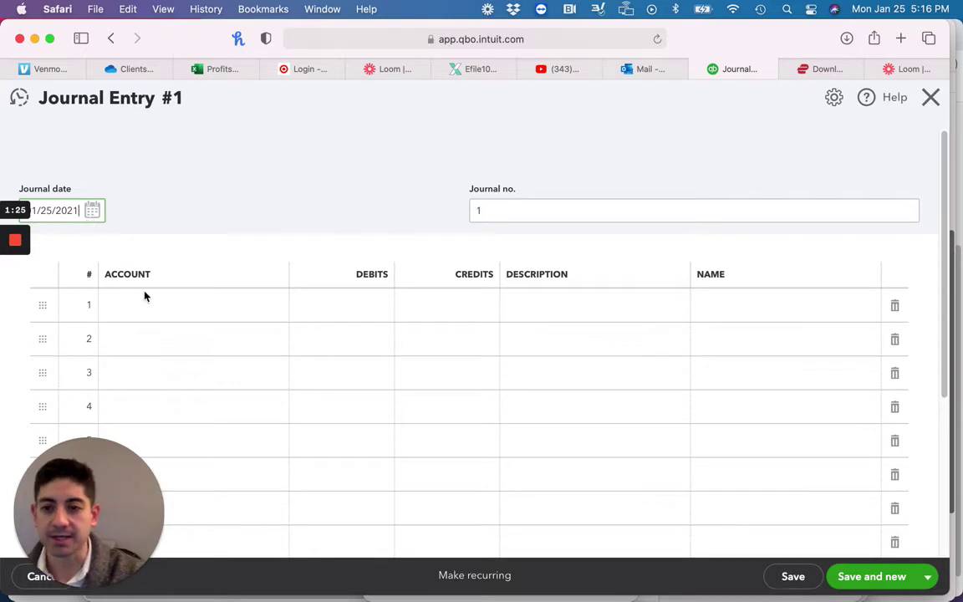
click(546, 208)
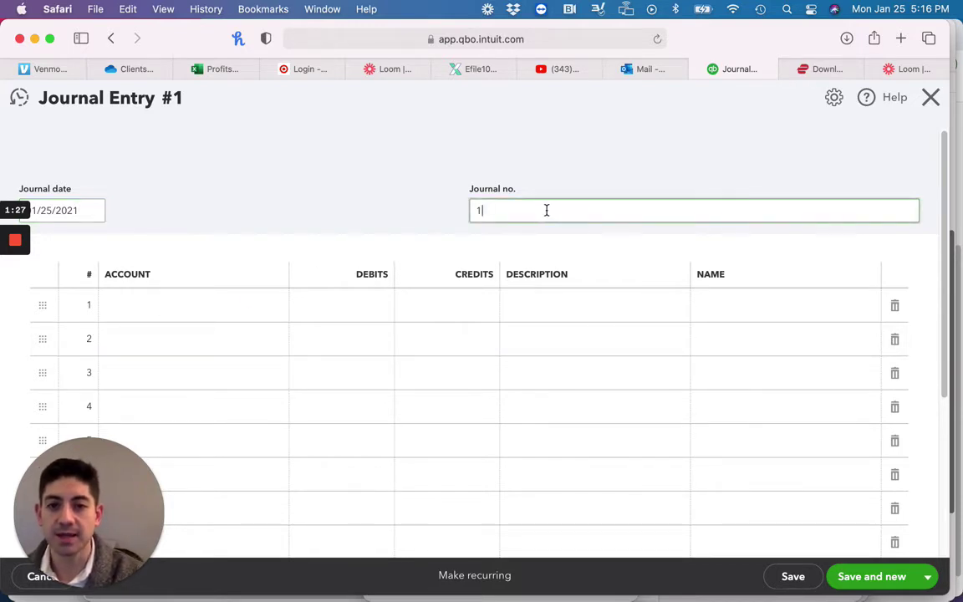
text(- )
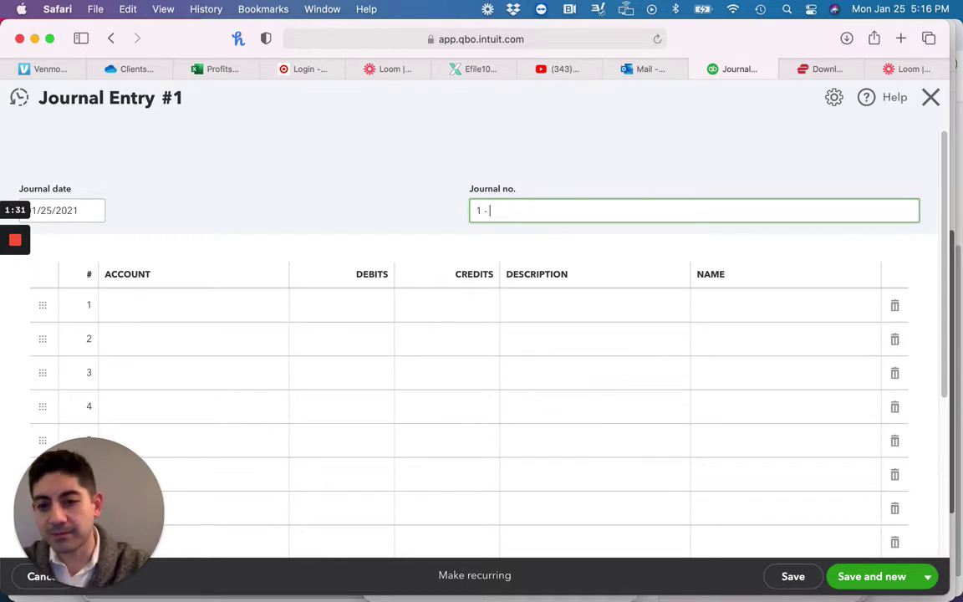
text(DO)
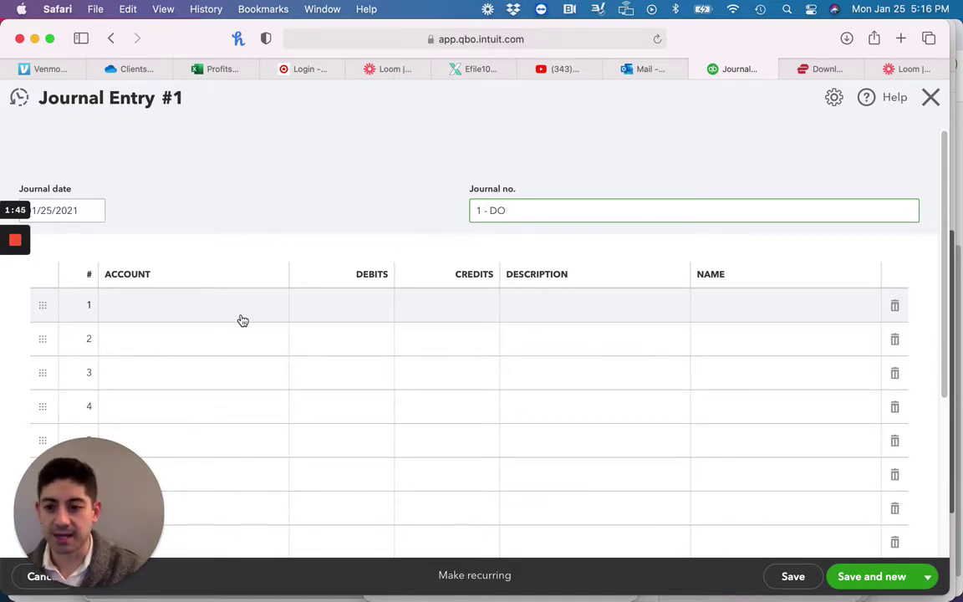
key(Tab)
Assign the first journal line to the Job Materials account under Job Expenses.
click(241, 319)
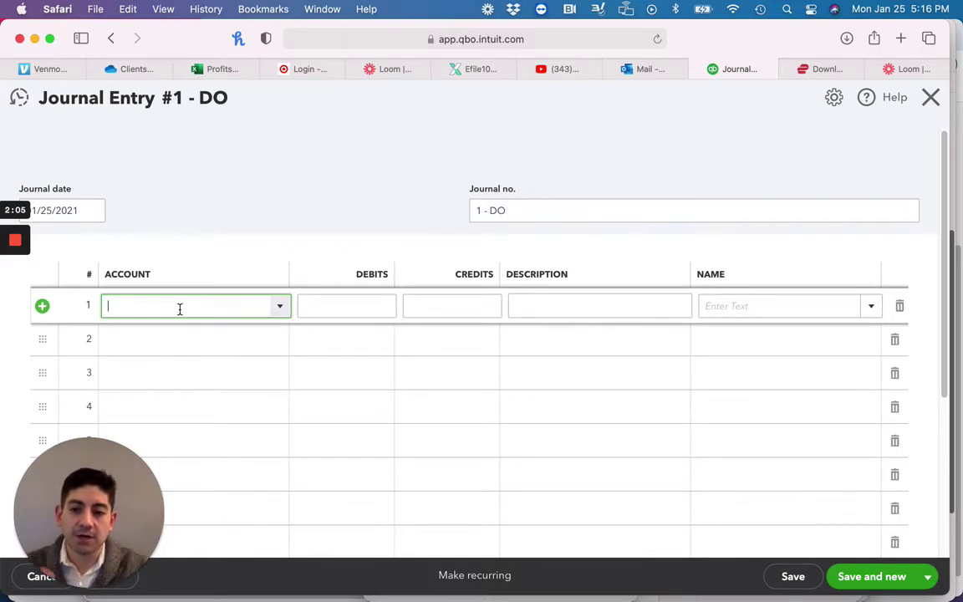
text(Job supp)
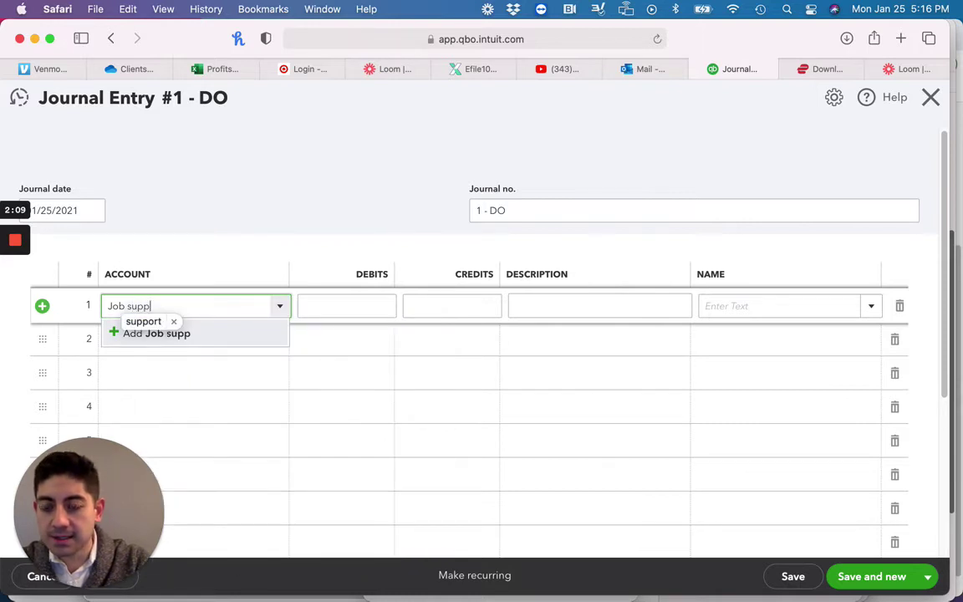
key(BackSpace)
key(BackSpace)
key(BackSpace)
key(BackSpace)
scroll(211, 417, down, 4)
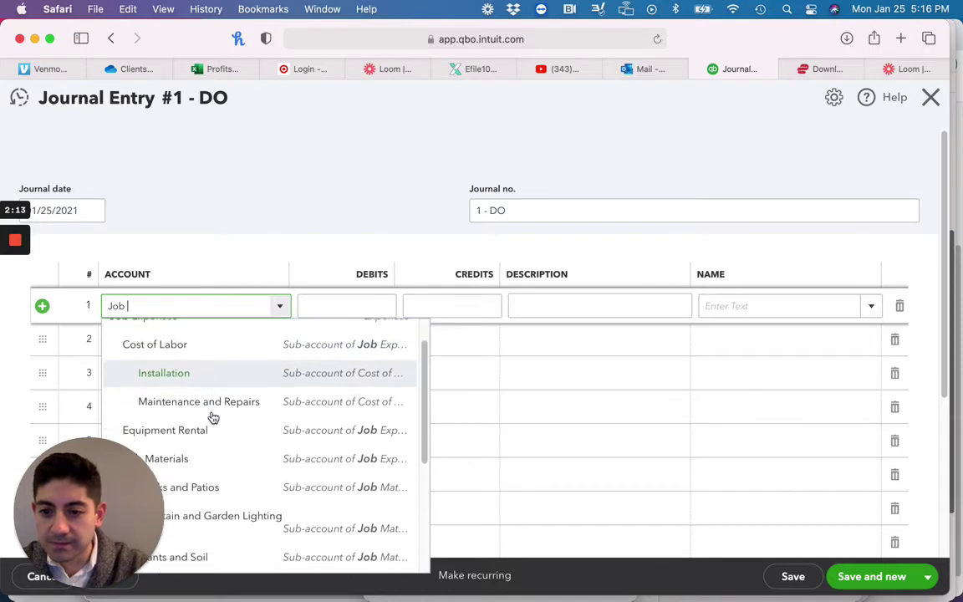
click(168, 357)
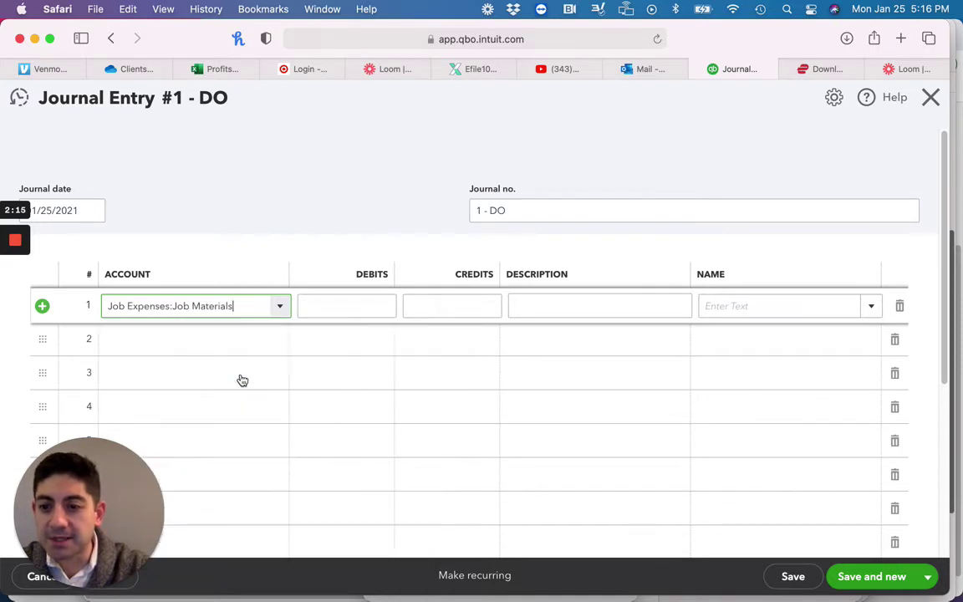
Enter a debit of 100.00 on the Job Materials line.
click(365, 308)
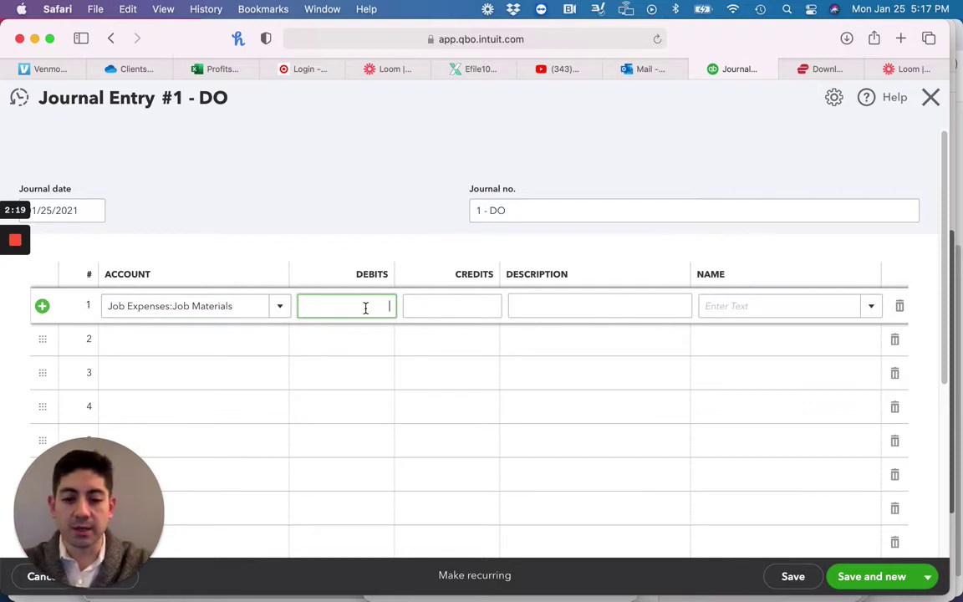
text(100)
key(Tab)
Describe line 1 as "to record purchase of job materials paid for with personal account" and set its name to the vendor Home Depot.
key(Tab)
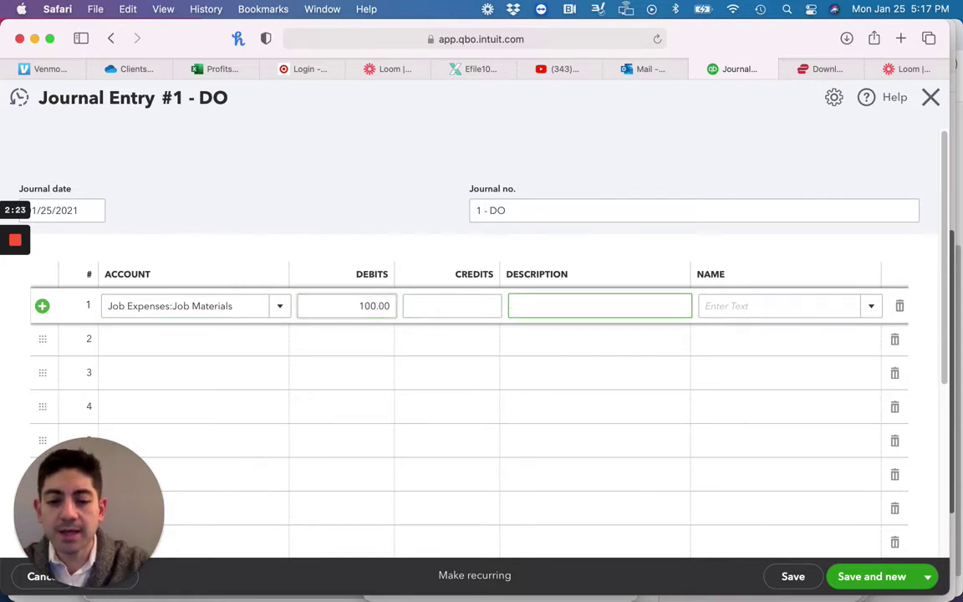
text(to record )
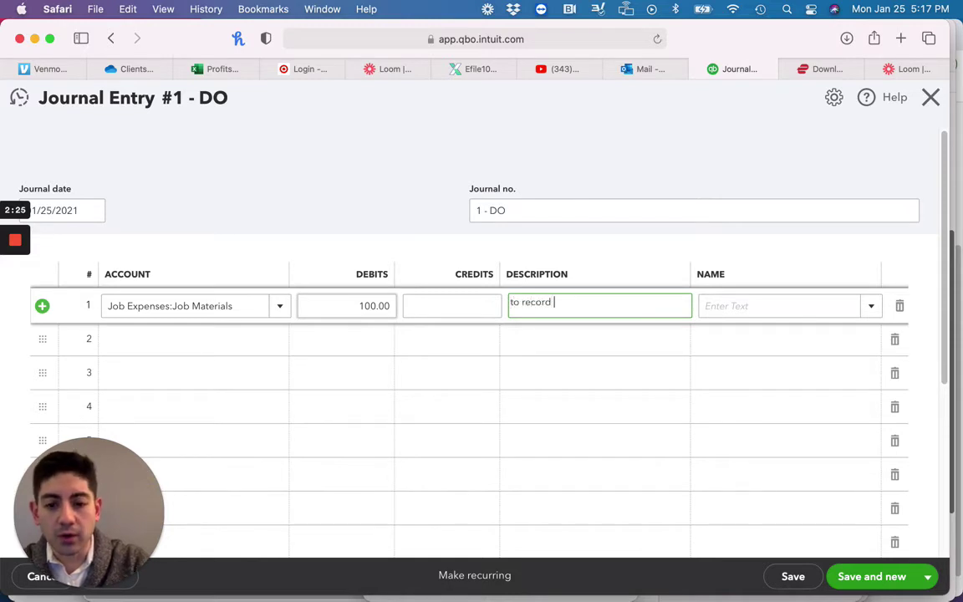
text(purchase of job matl)
key(BackSpace)
key(BackSpace)
text(t)
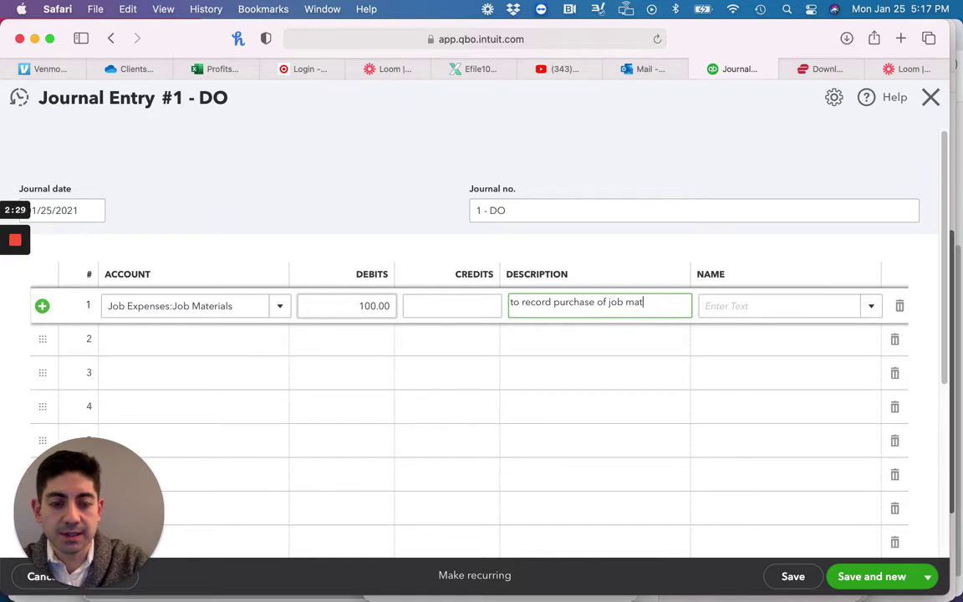
text(erials paid)
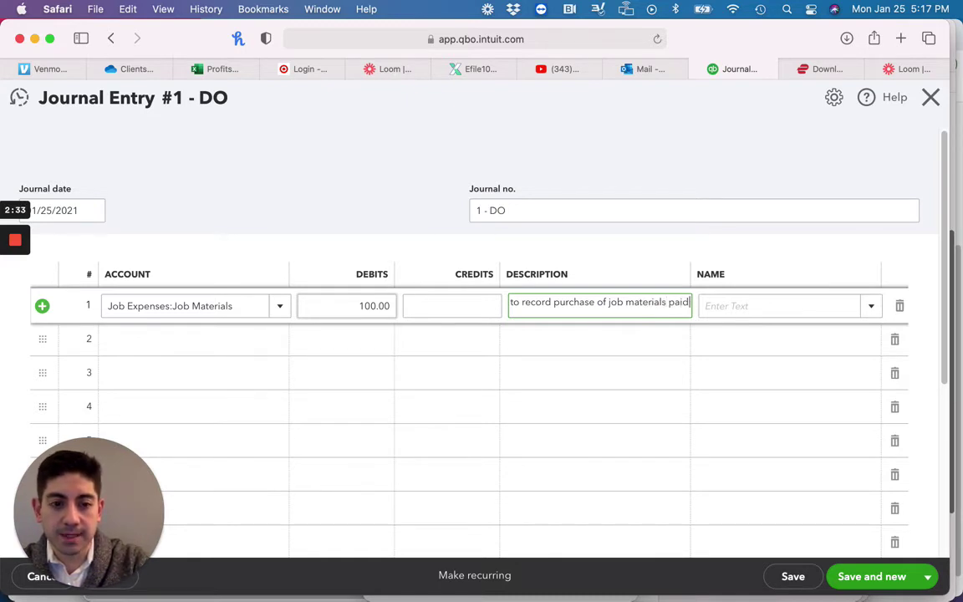
text( for with)
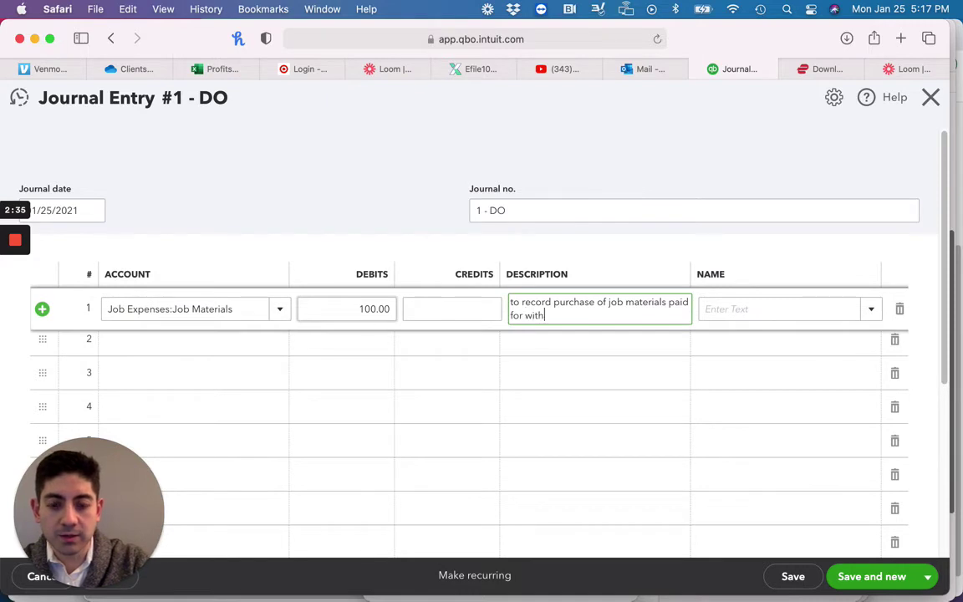
text( personal accou)
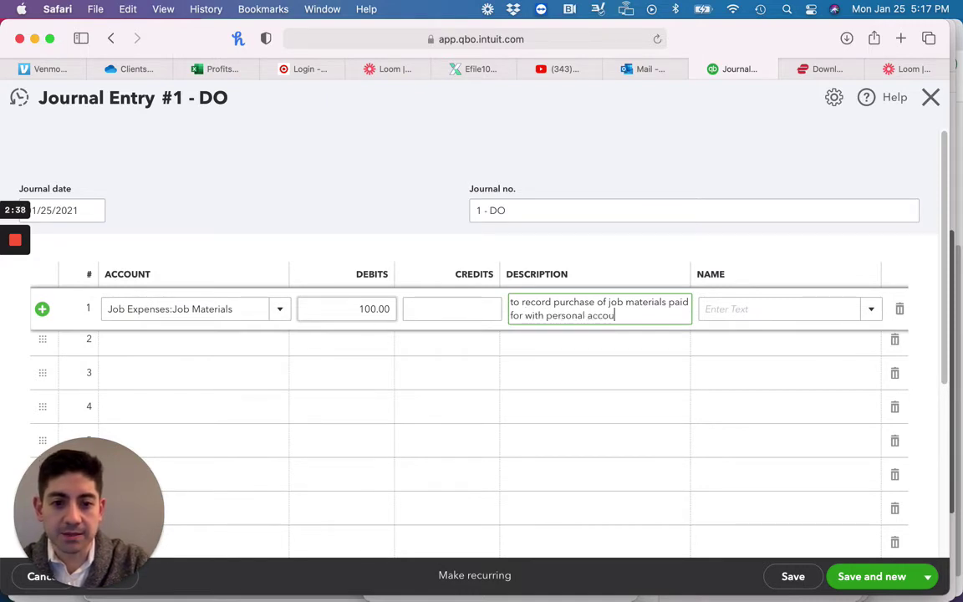
text(nt)
key(Tab)
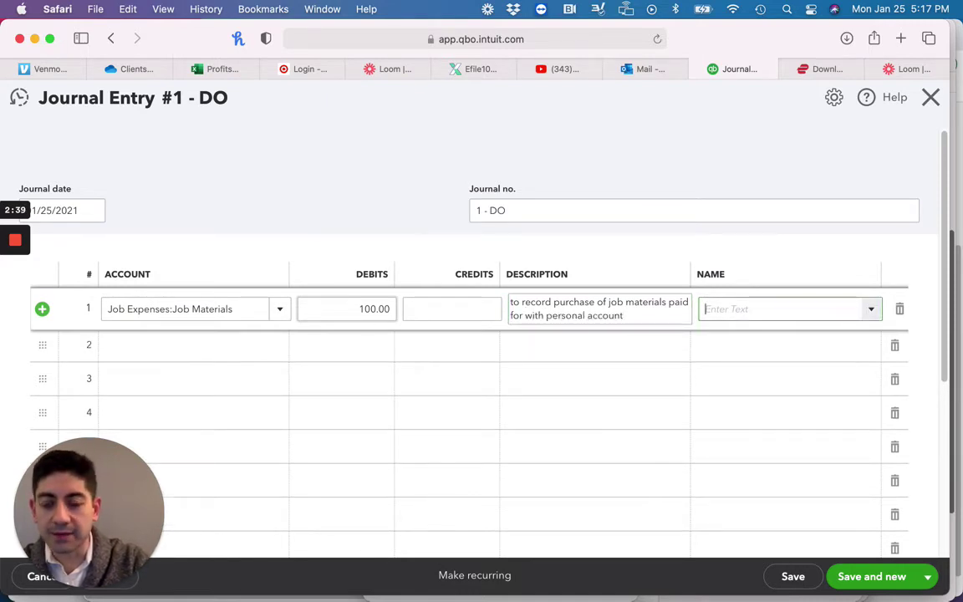
text(Home d)
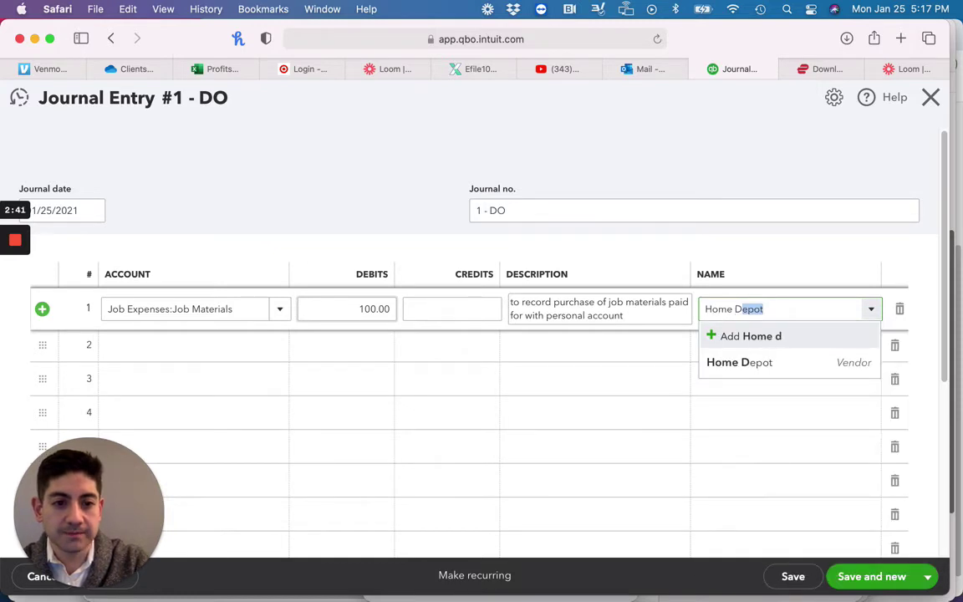
key(Tab)
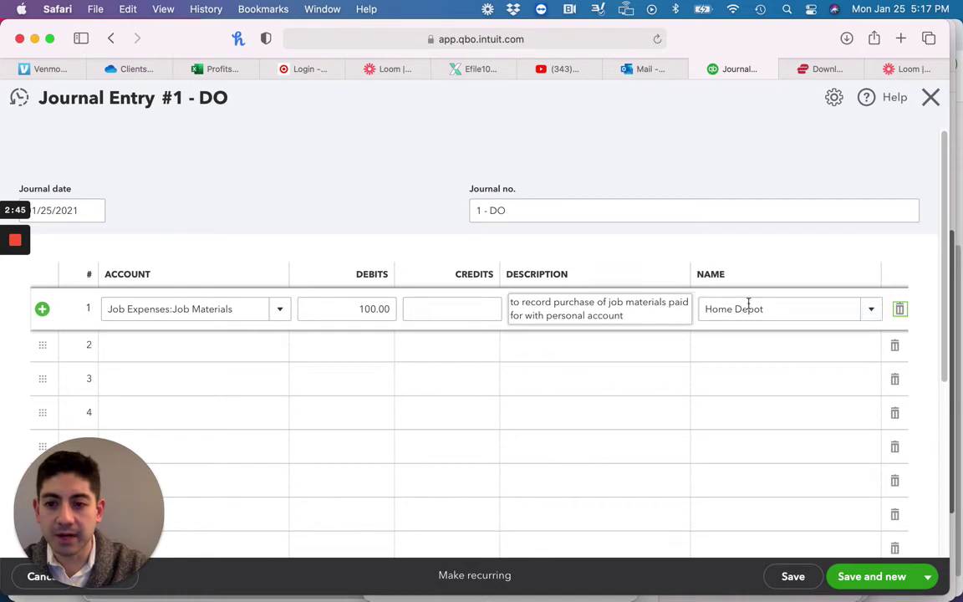
Assign the second journal line to the Owner's Investment equity account, and save and close the entry.
click(216, 355)
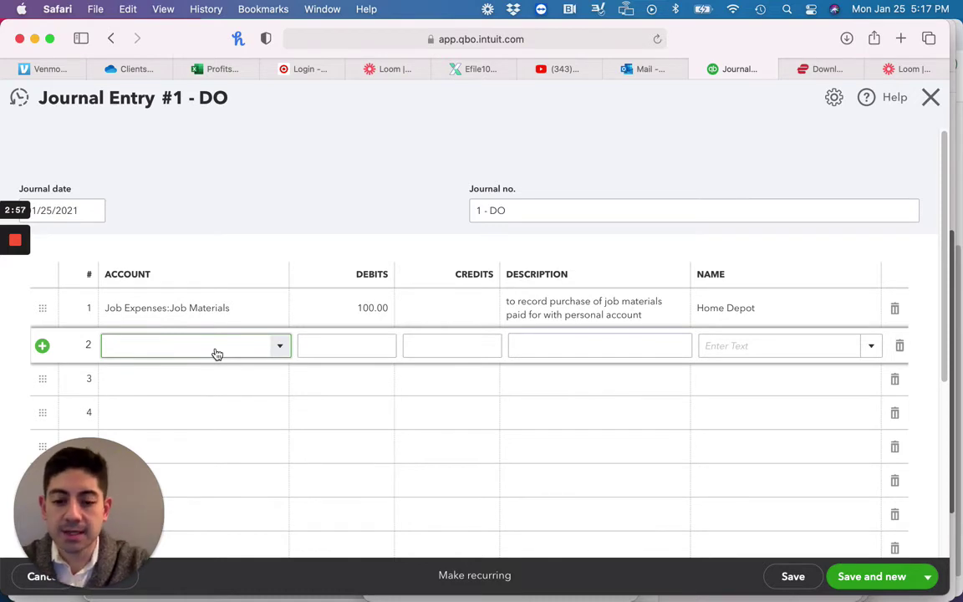
text(Own)
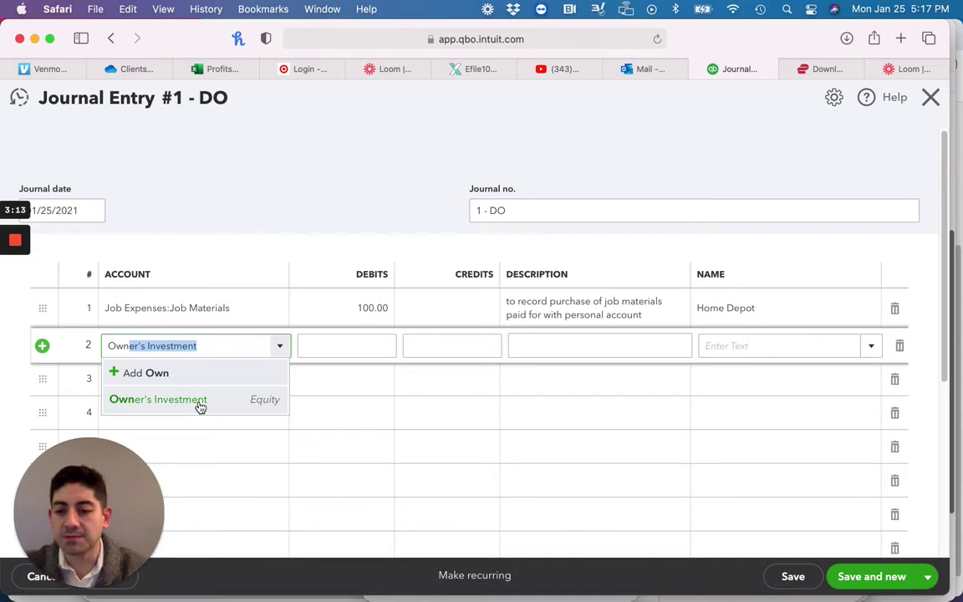
click(201, 407)
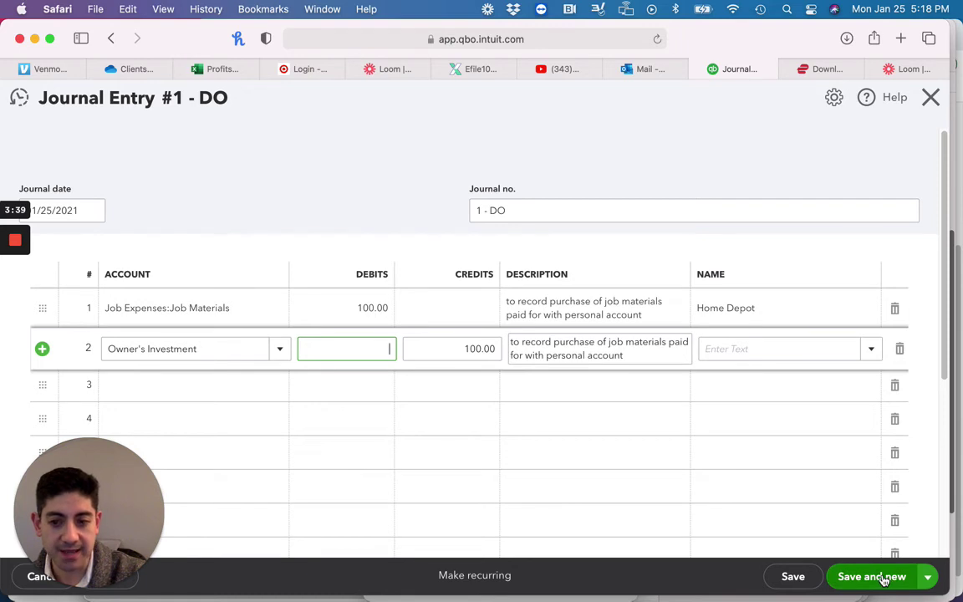
click(925, 576)
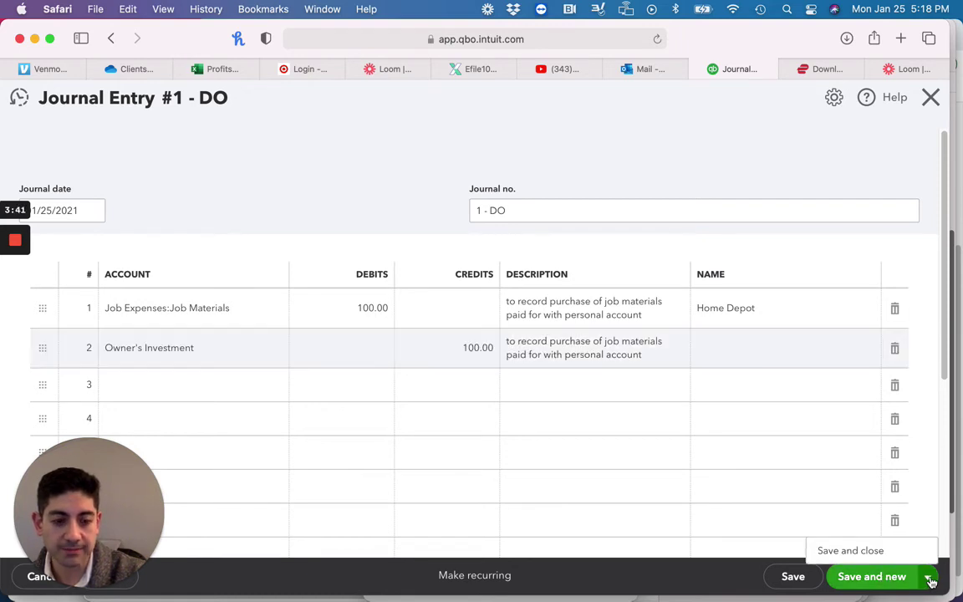
click(850, 553)
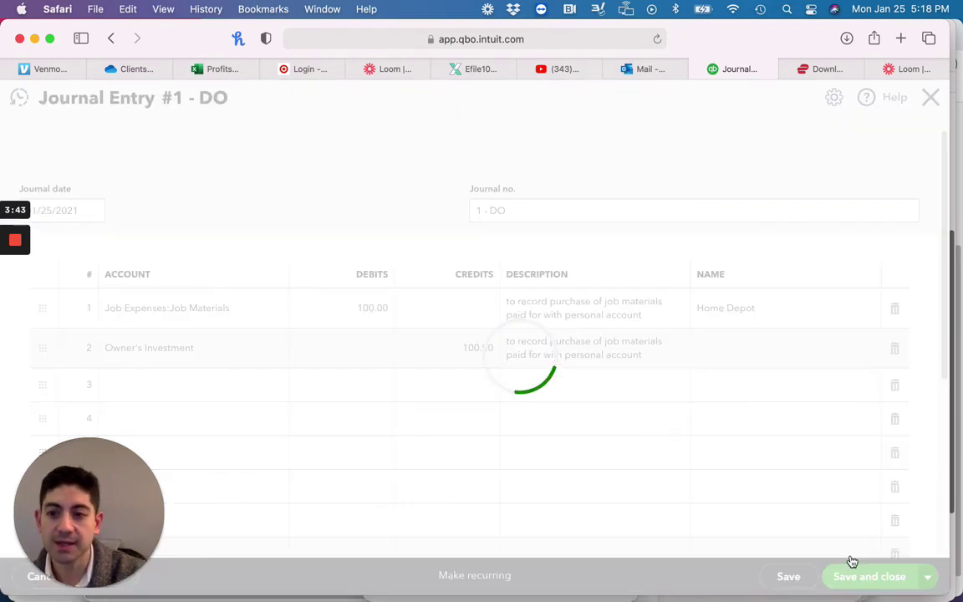